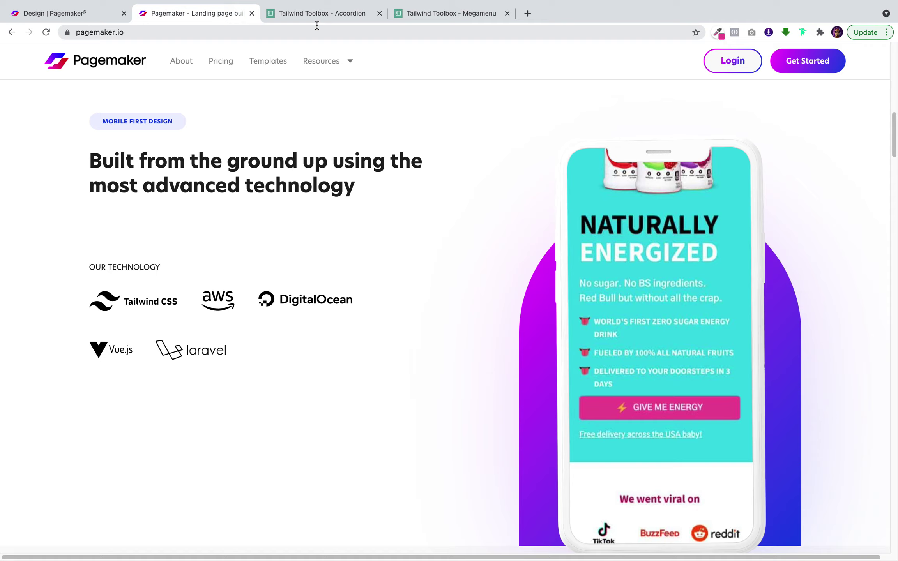
# Step: Expand and collapse Label One in the Tailwind Toolbox Open multiple accordion demo
pyautogui.click(322, 13)
pyautogui.scroll(10, 350, 156)
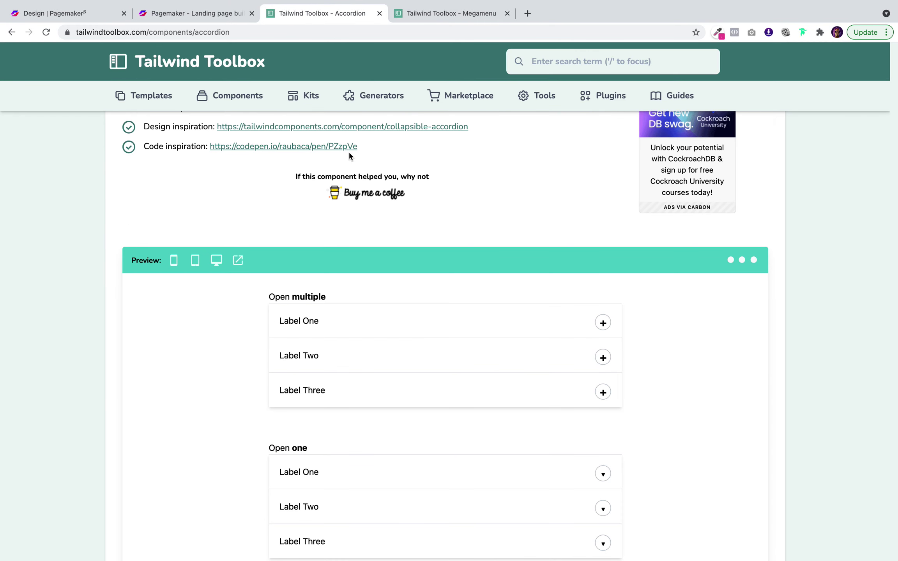
pyautogui.click(427, 324)
pyautogui.click(426, 323)
# Step: Browse the Megamenu page, visit the starter components list, and return to the Megamenu component page
pyautogui.click(438, 12)
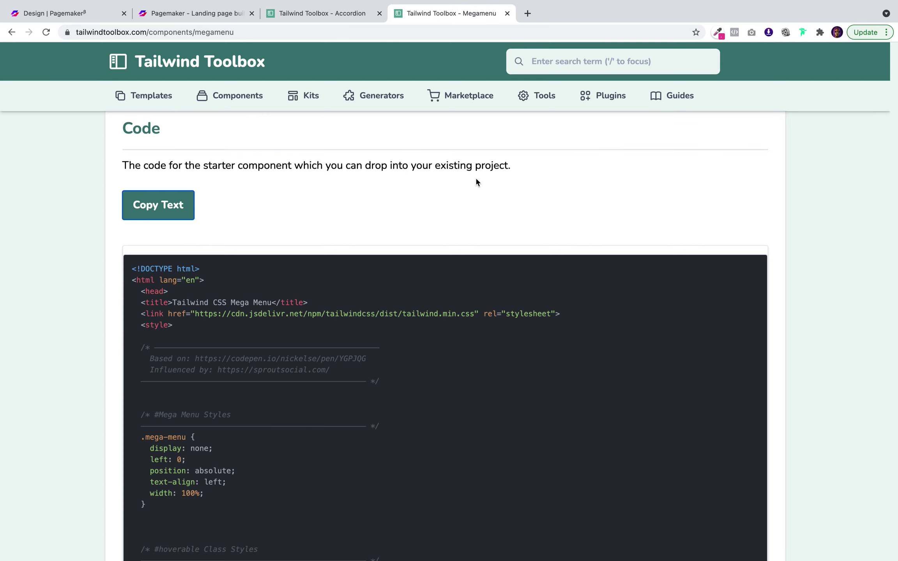
pyautogui.scroll(10, 476, 177)
pyautogui.scroll(-10, 476, 177)
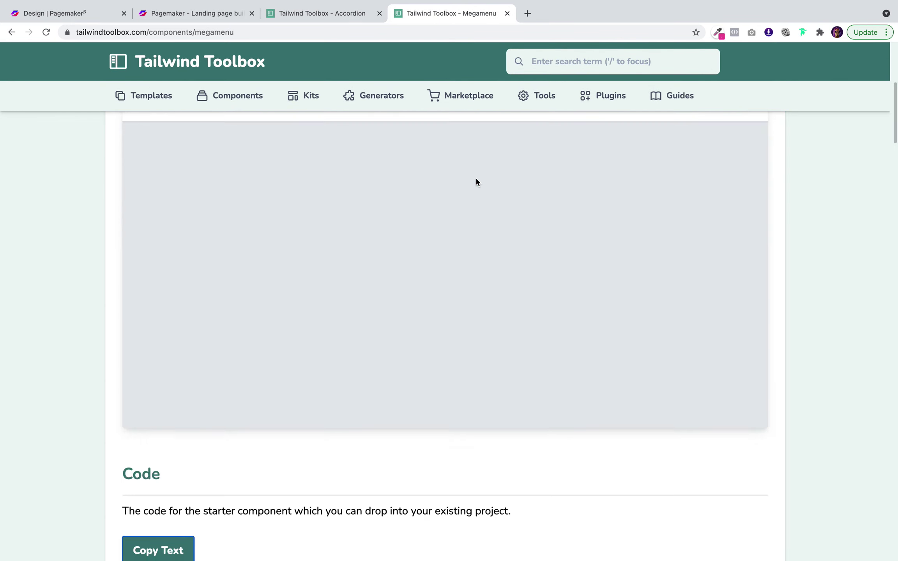
pyautogui.scroll(10, 476, 182)
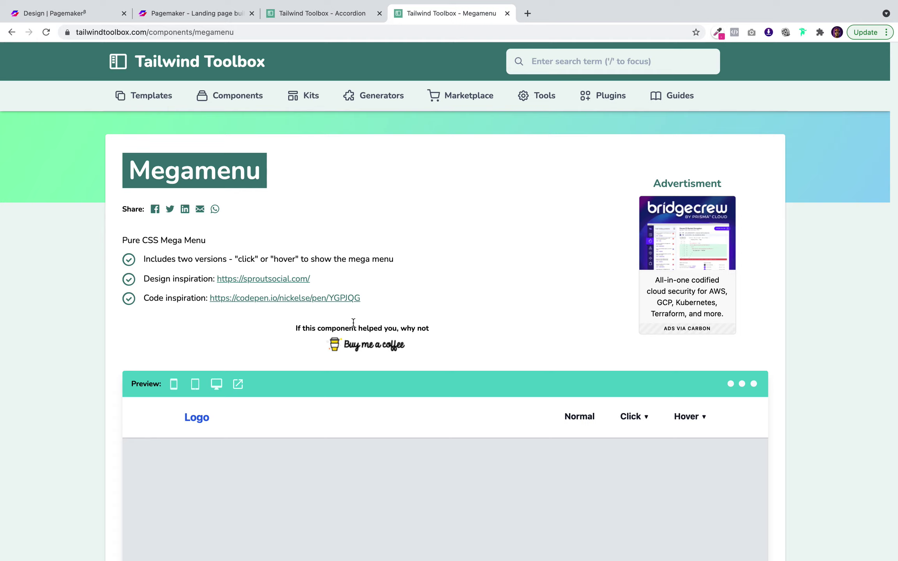
pyautogui.click(224, 100)
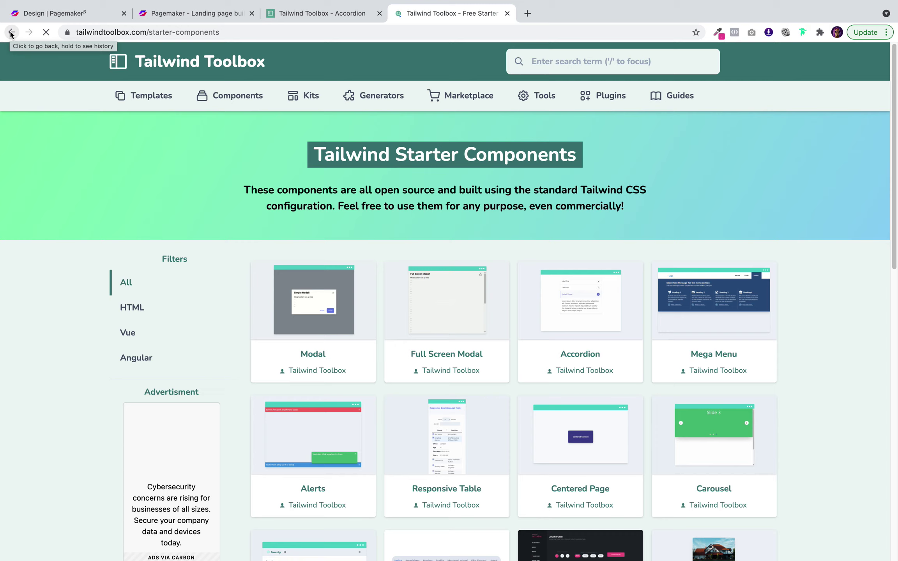
pyautogui.click(11, 35)
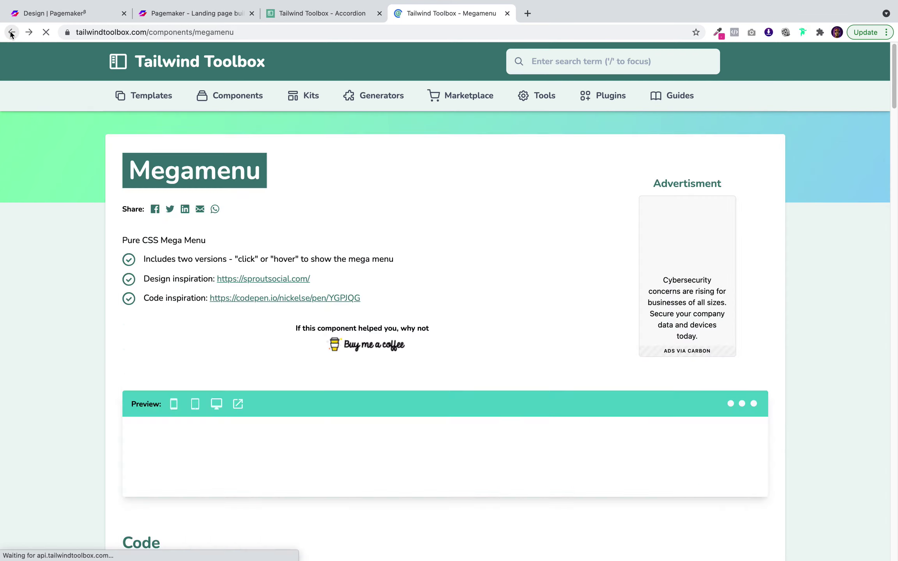
# Step: Back in the Pagemaker editor, insert a Custom Code module on the empty page via Add Module
pyautogui.click(82, 20)
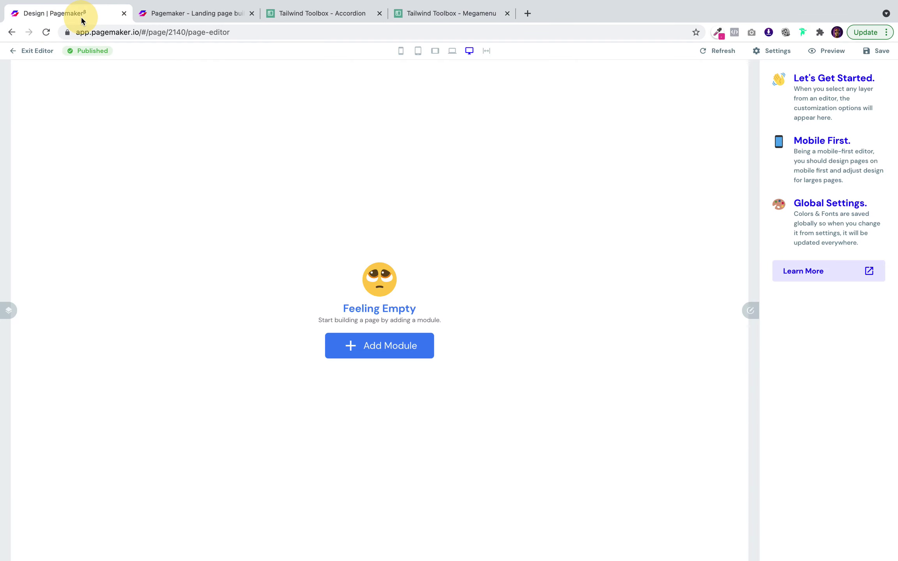
pyautogui.click(409, 343)
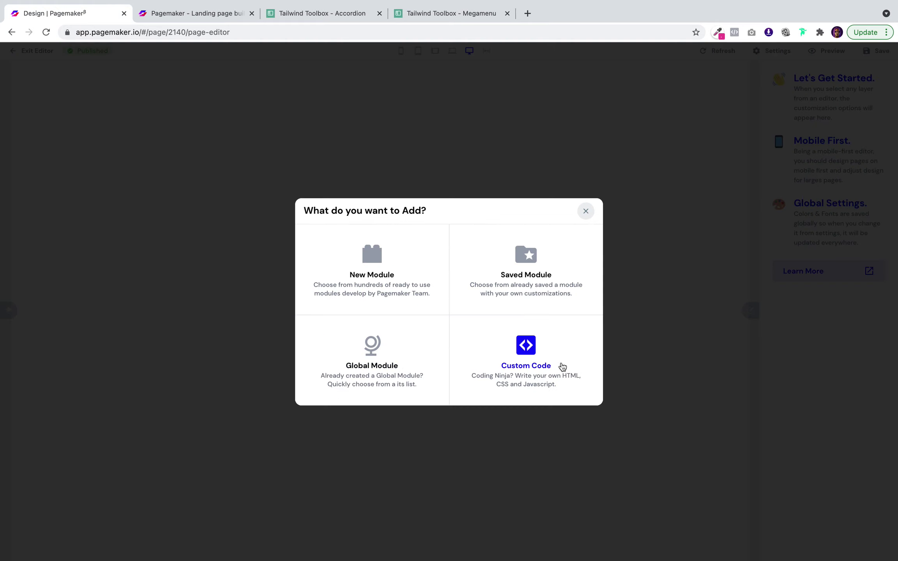
pyautogui.click(557, 367)
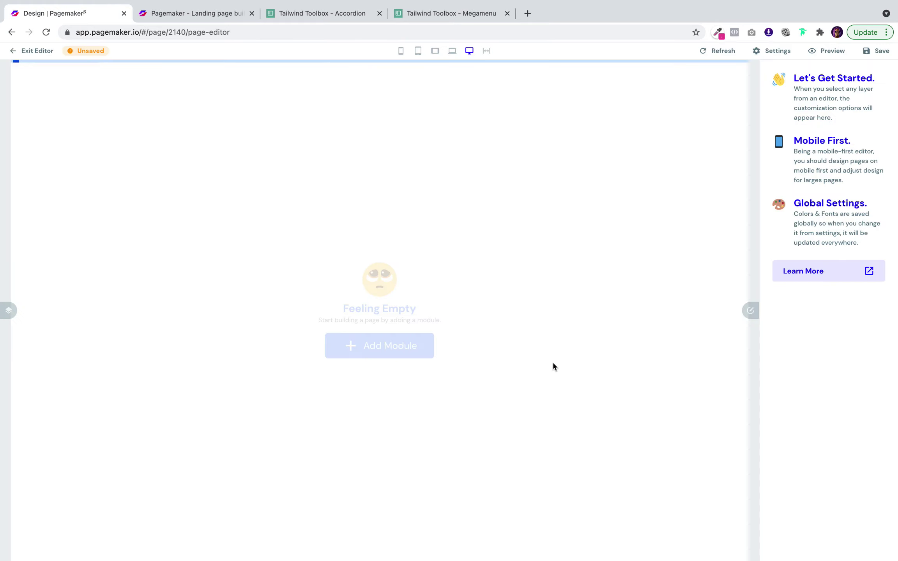
# Step: Copy the Megamenu starter code with Copy to Clipboard in its Code section
pyautogui.click(332, 12)
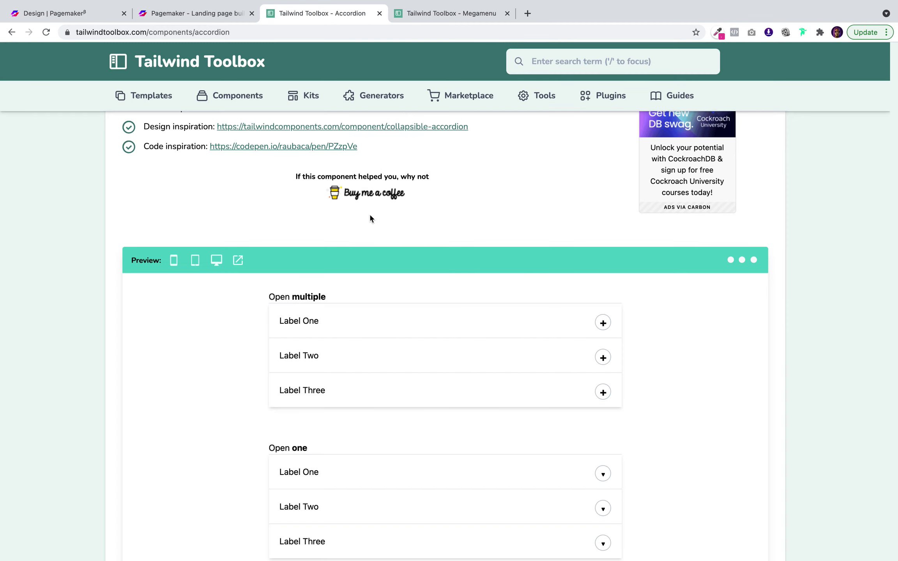
pyautogui.click(477, 15)
pyautogui.scroll(-10, 507, 234)
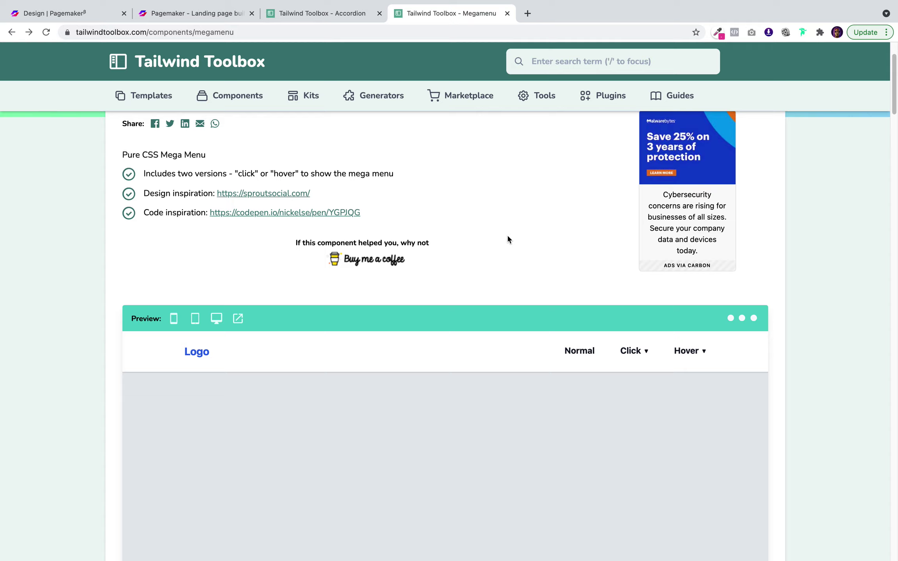
pyautogui.scroll(5, 508, 235)
pyautogui.scroll(-6, 507, 236)
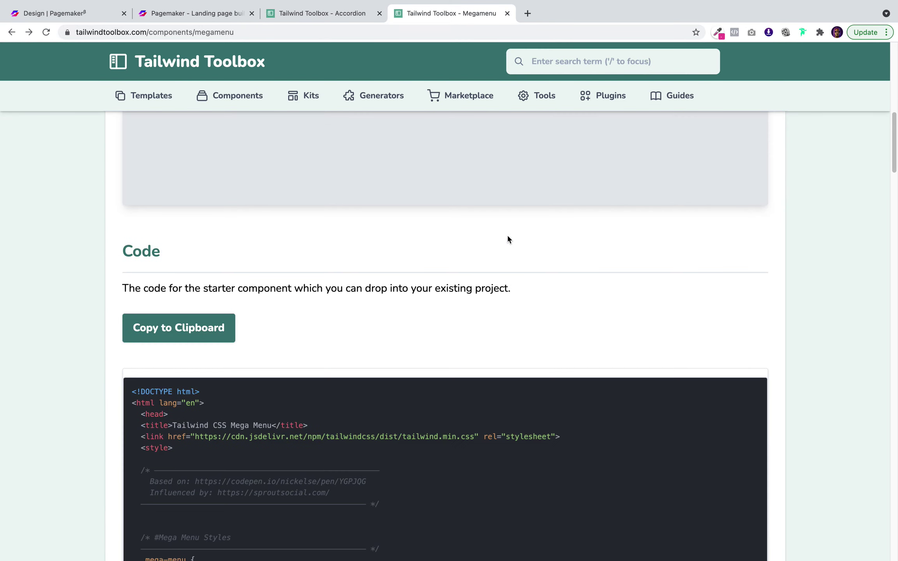
pyautogui.click(203, 279)
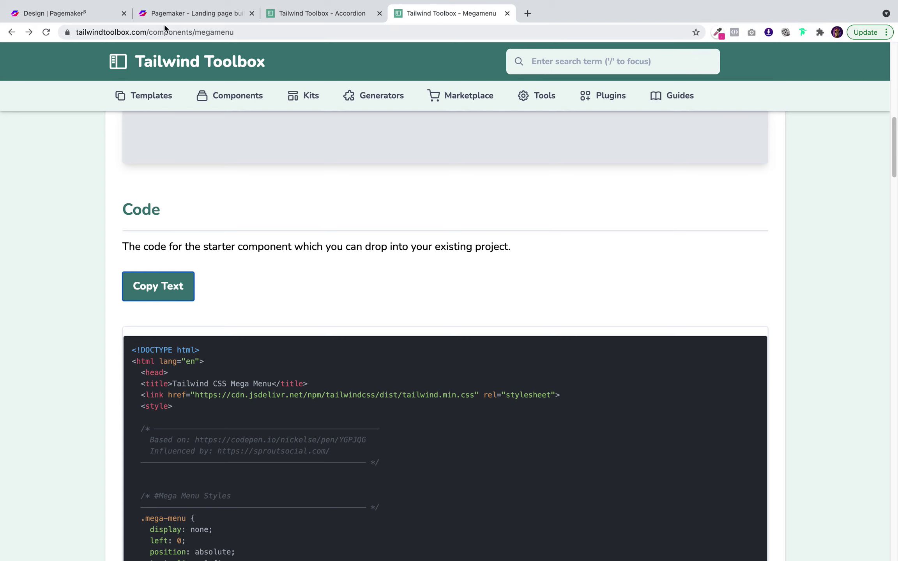
# Step: Replace the code block's placeholder with the pasted Megamenu code and save the block
pyautogui.click(81, 19)
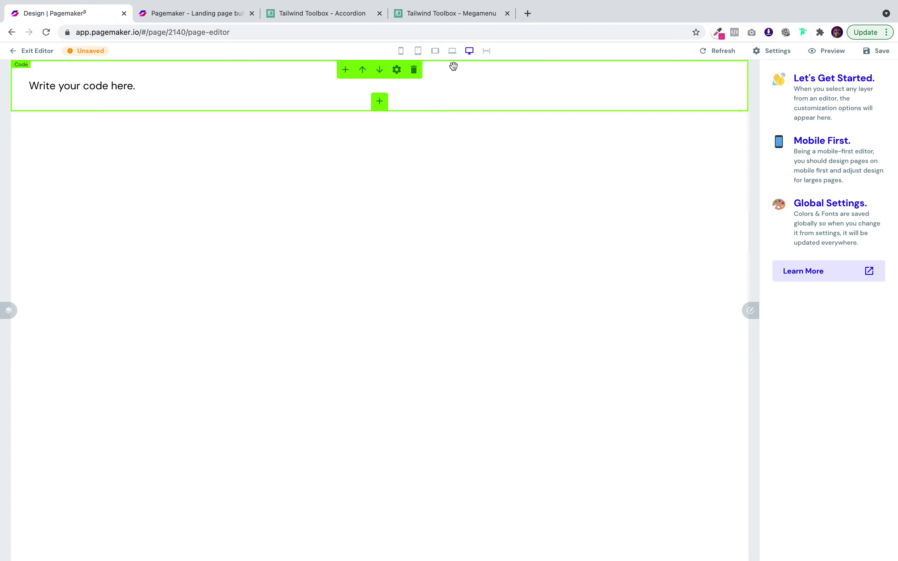
pyautogui.click(449, 94)
pyautogui.click(775, 223)
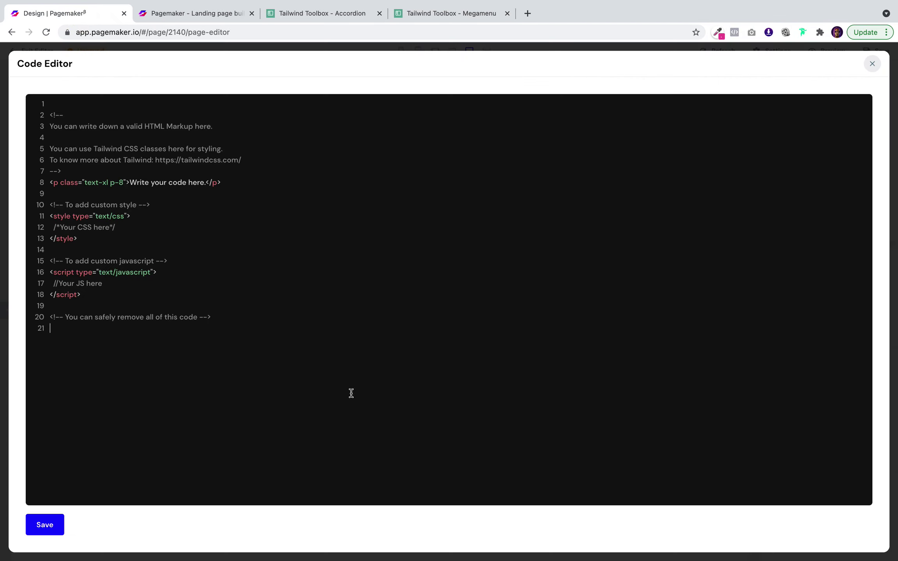
pyautogui.press('super+a')
pyautogui.press('BackSpace')
pyautogui.press('super+v')
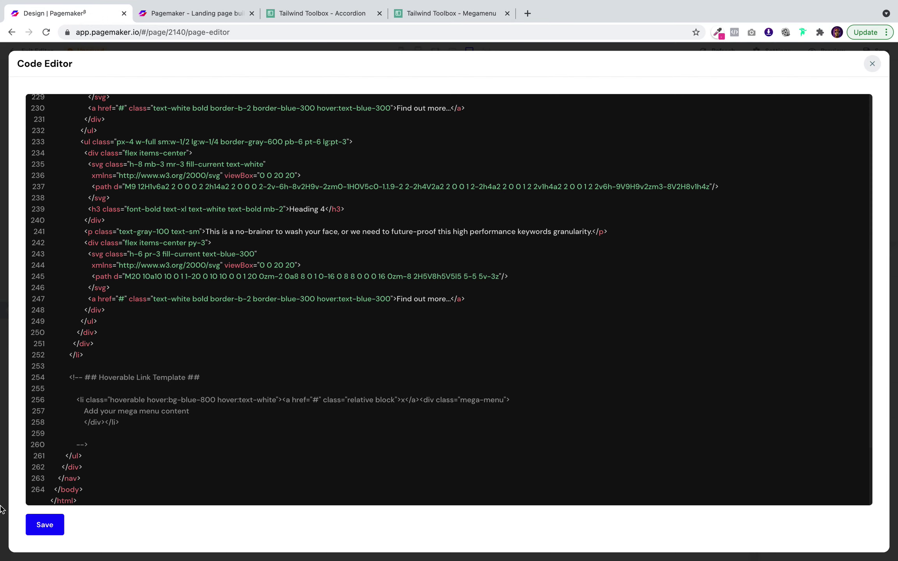
pyautogui.click(46, 527)
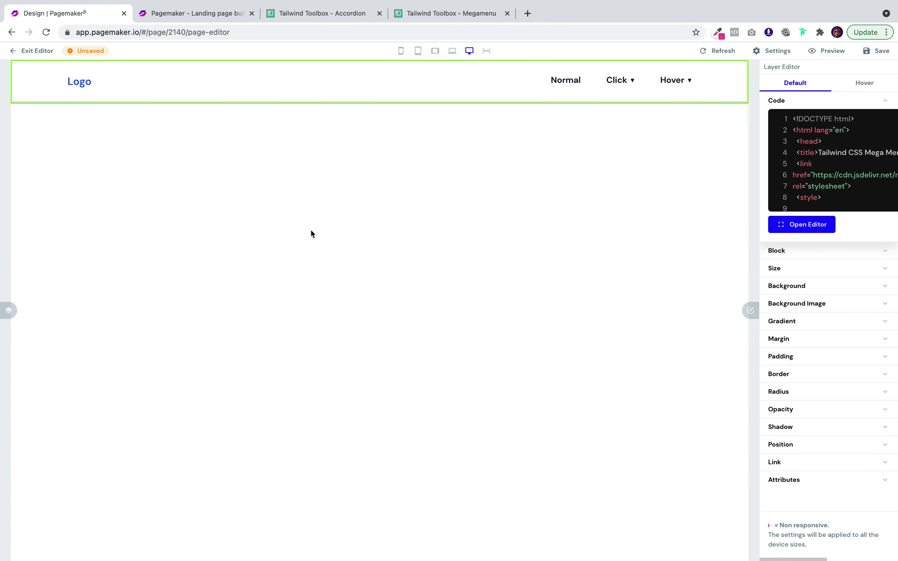
# Step: Check the Logo, Normal, Click, Hover nav at Mobile, Laptop and Desktop widths
pyautogui.click(401, 51)
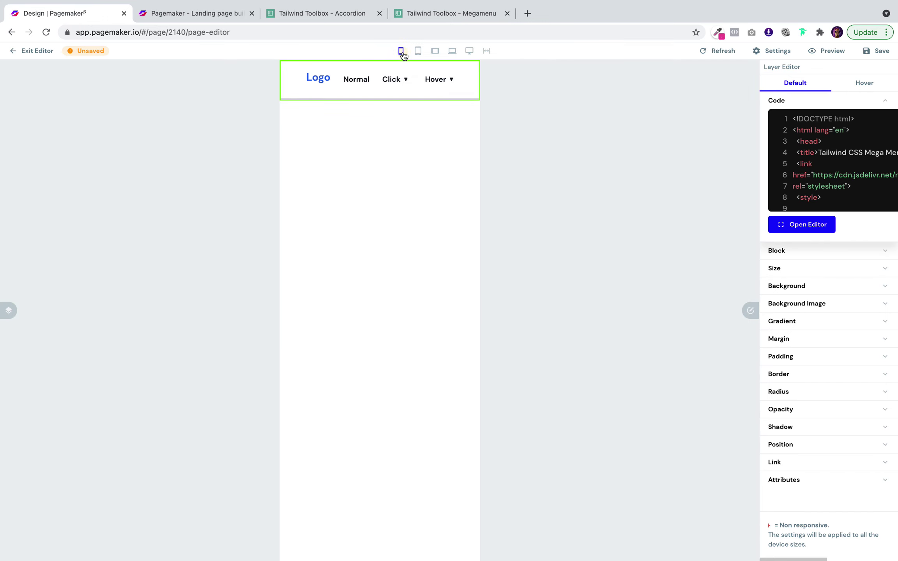
pyautogui.click(453, 51)
pyautogui.click(469, 50)
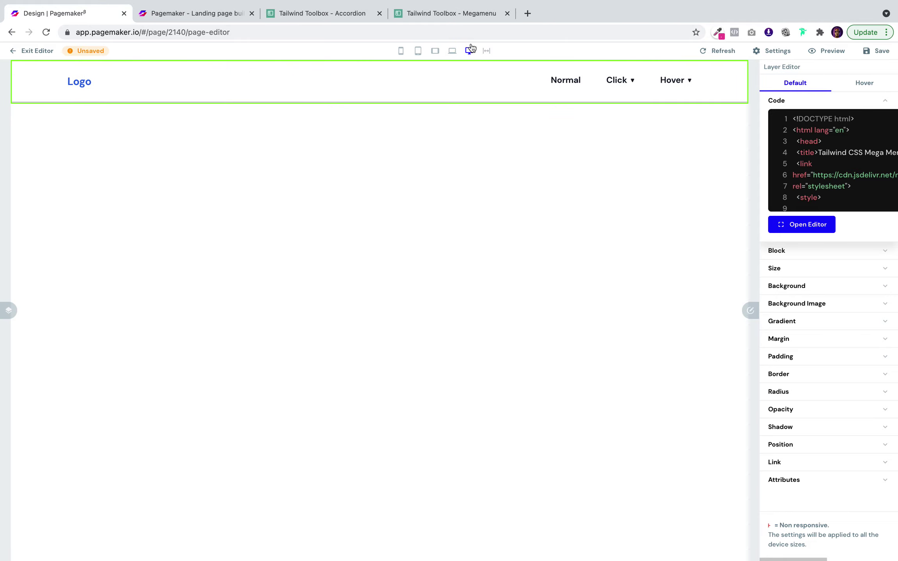
# Step: Toggle Label One in the Accordion demo, then copy the Accordion starter code
pyautogui.click(343, 14)
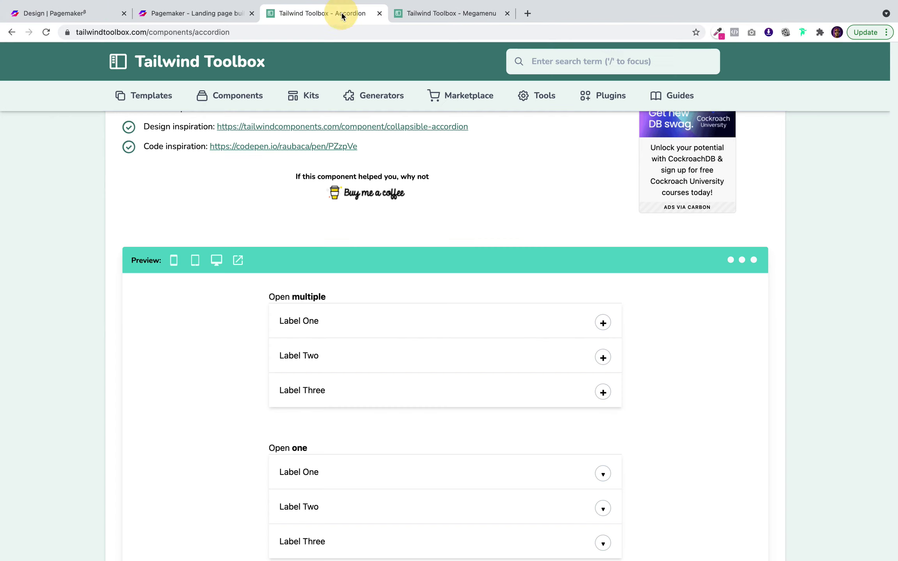
pyautogui.click(605, 325)
pyautogui.click(605, 325)
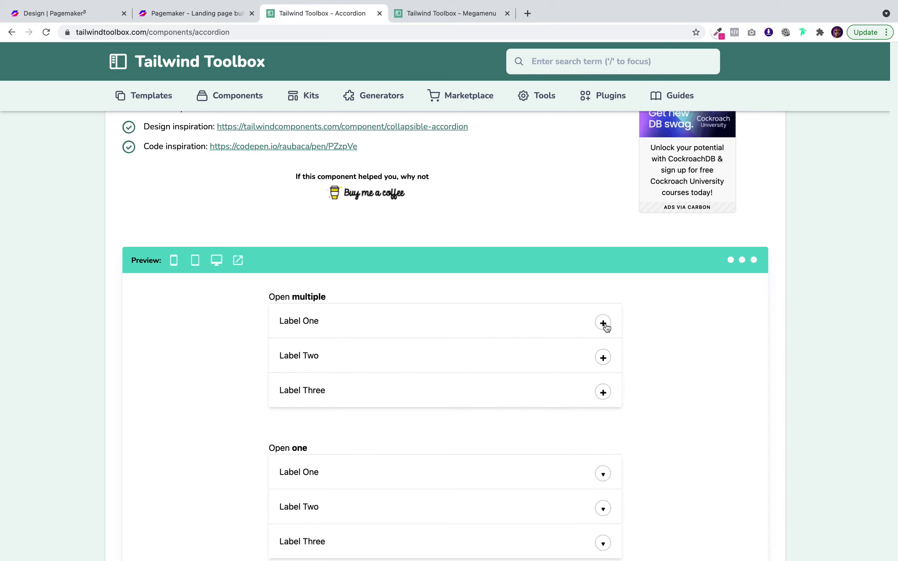
pyautogui.scroll(-10, 605, 327)
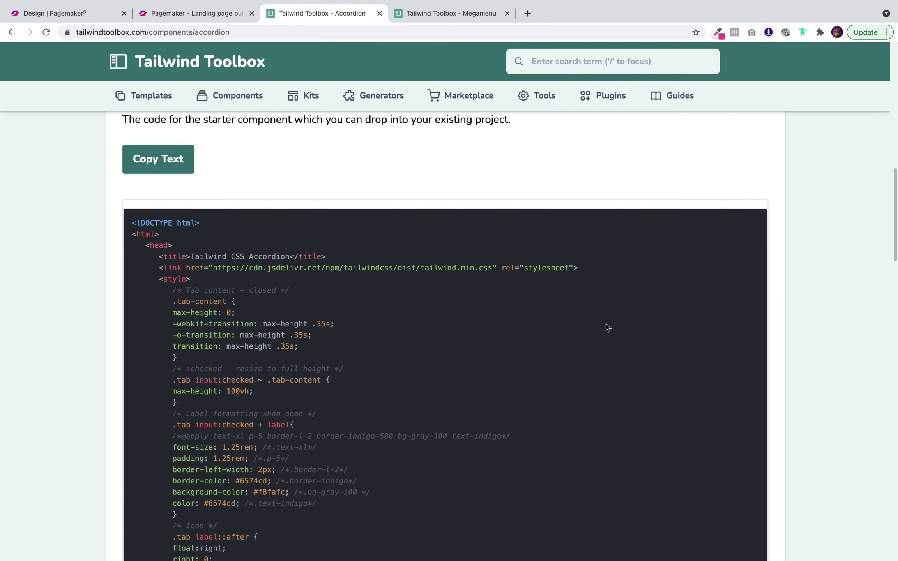
pyautogui.click(154, 166)
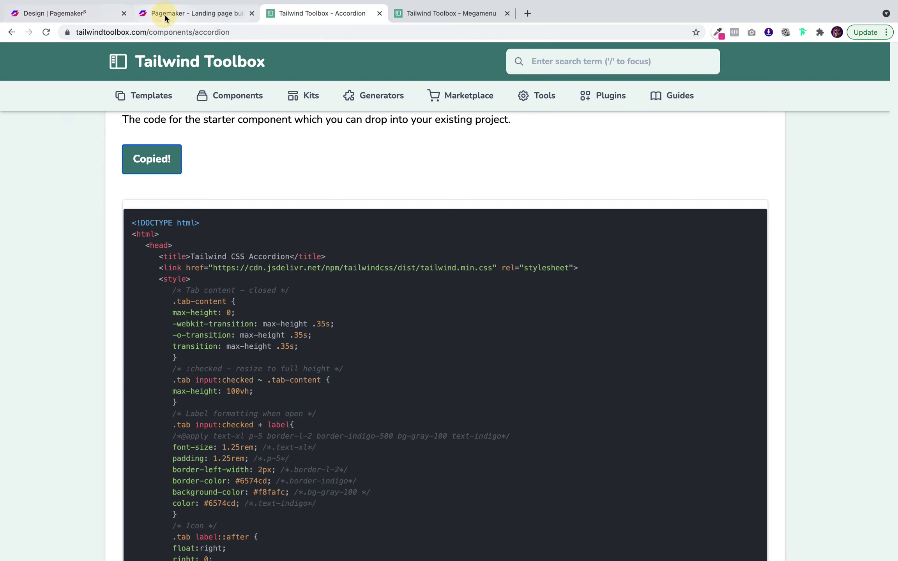
# Step: Add a new Custom Code block below the Megamenu nav
pyautogui.click(162, 12)
pyautogui.click(74, 13)
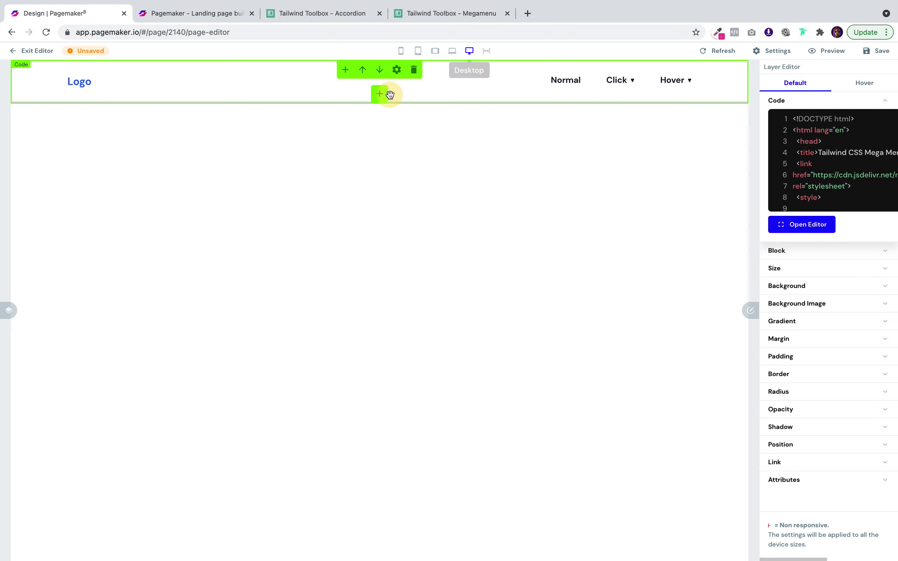
pyautogui.click(383, 94)
pyautogui.click(511, 348)
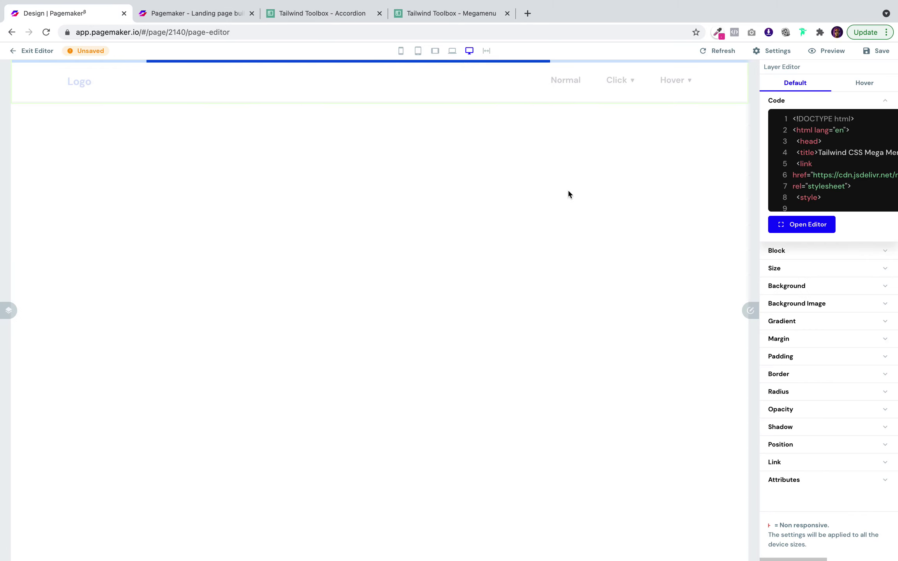
pyautogui.click(814, 232)
pyautogui.press('Escape')
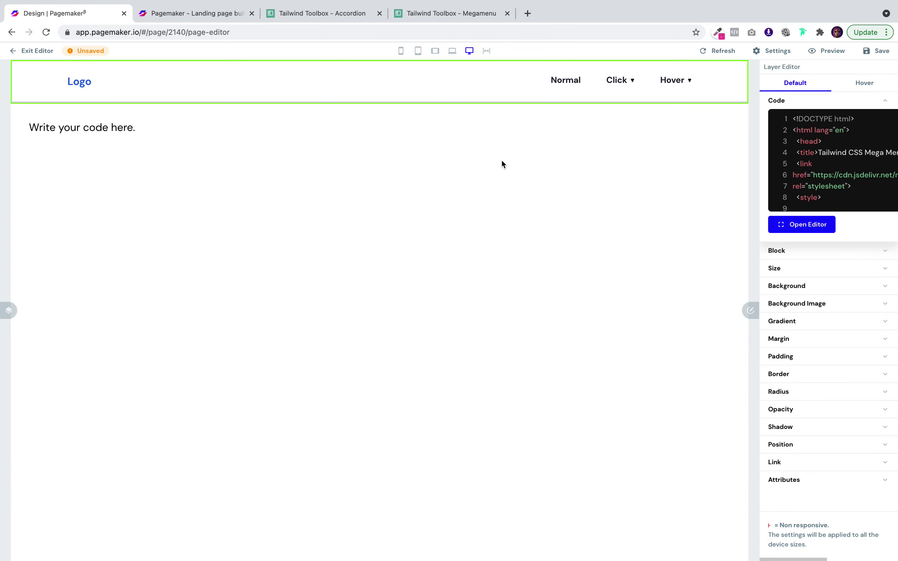
# Step: Replace the new block's template code with the accordion code and save the page
pyautogui.click(523, 132)
pyautogui.click(814, 222)
pyautogui.hotkey('ctrl', 'a')
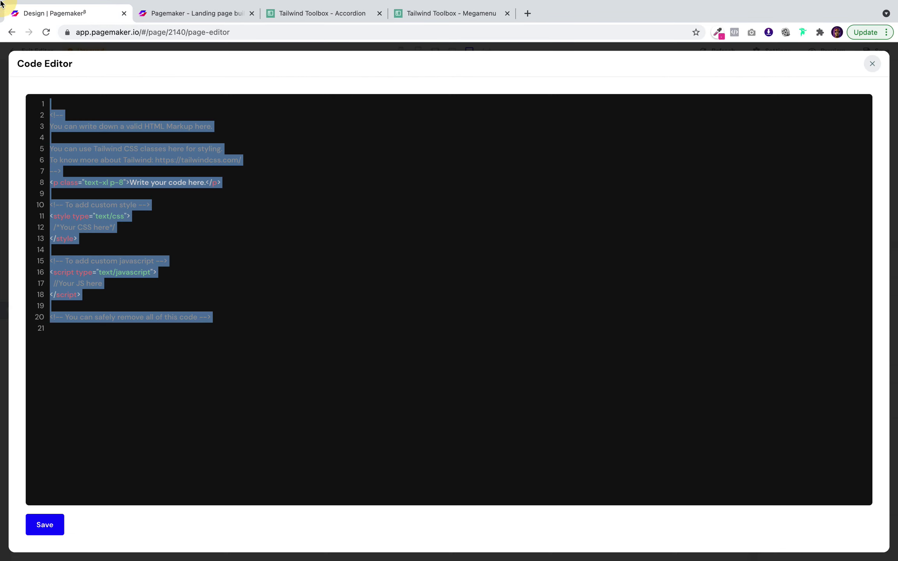
pyautogui.press('BackSpace')
pyautogui.hotkey('ctrl', 'v')
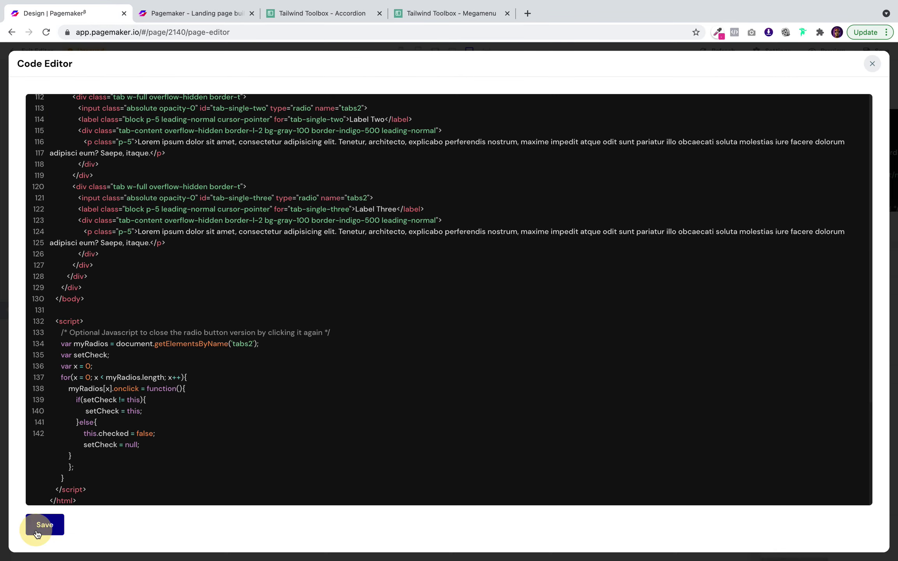
pyautogui.click(43, 525)
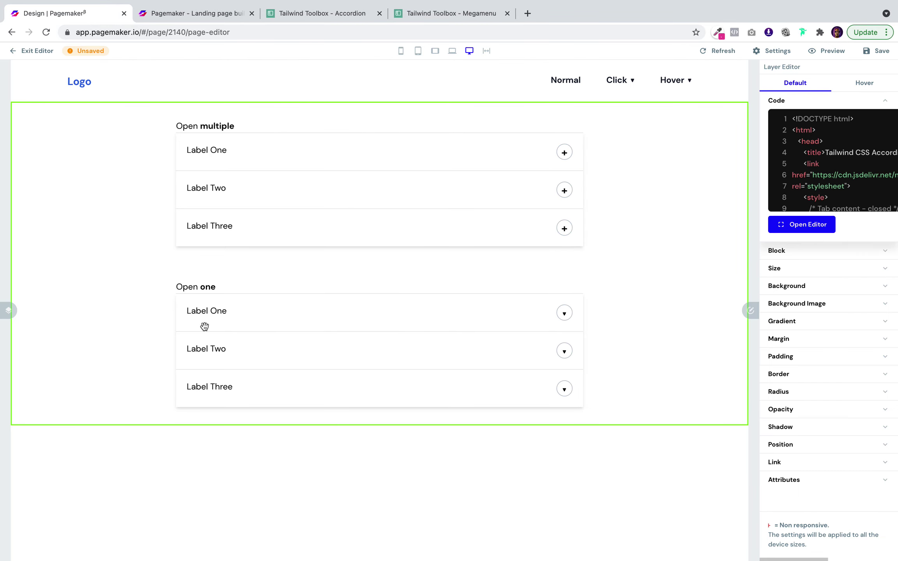
pyautogui.click(876, 51)
pyautogui.click(859, 71)
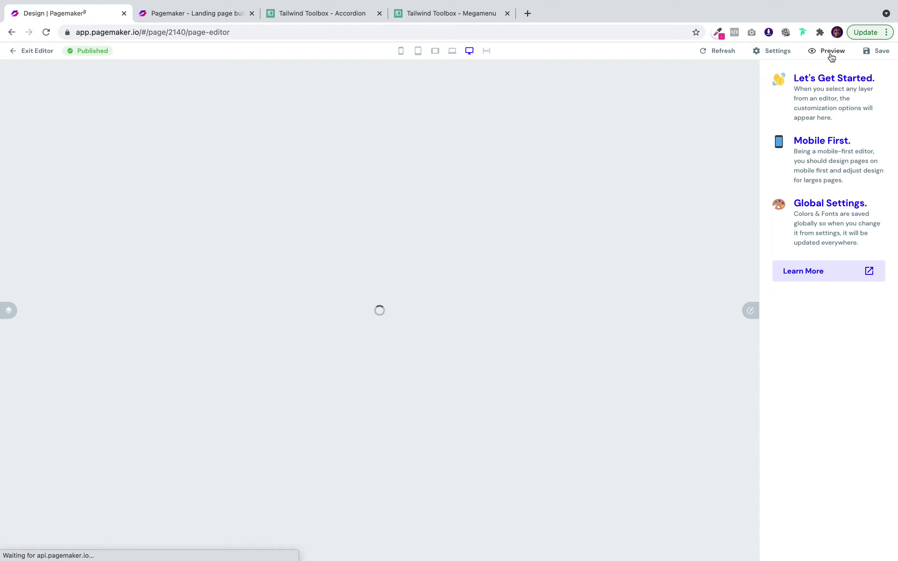
# Step: Open the live draft preview in a new tab, then review the Accordion code in Tailwind Toolbox
pyautogui.click(832, 54)
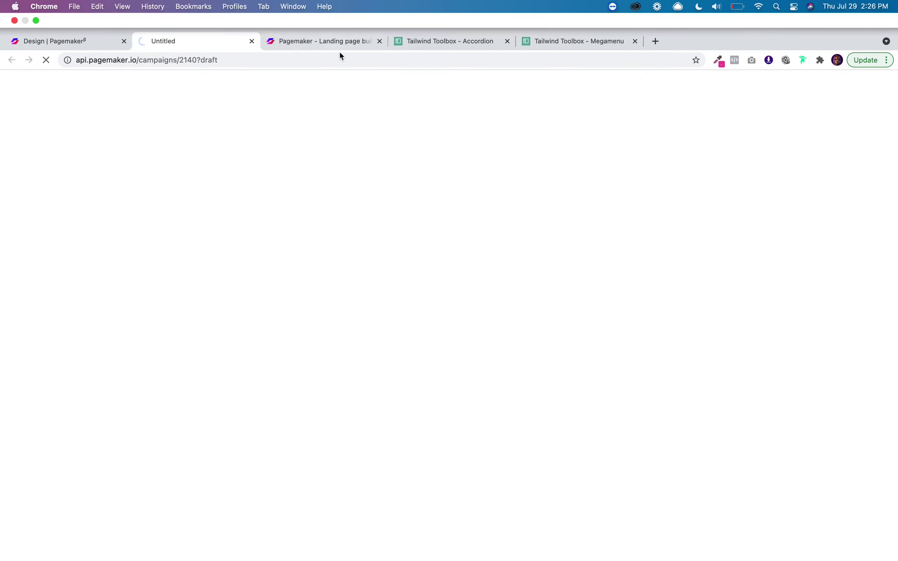
pyautogui.click(459, 45)
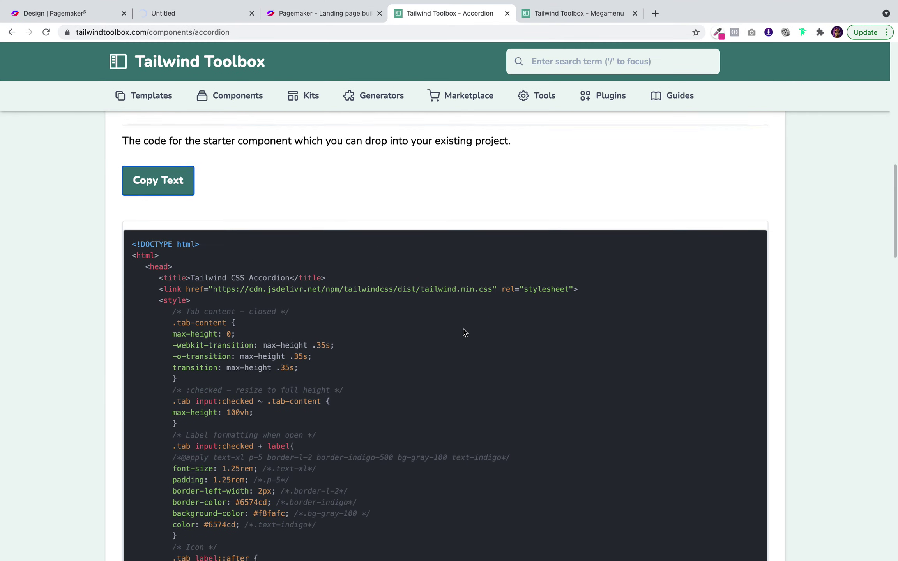
pyautogui.scroll(-1, 175, 351)
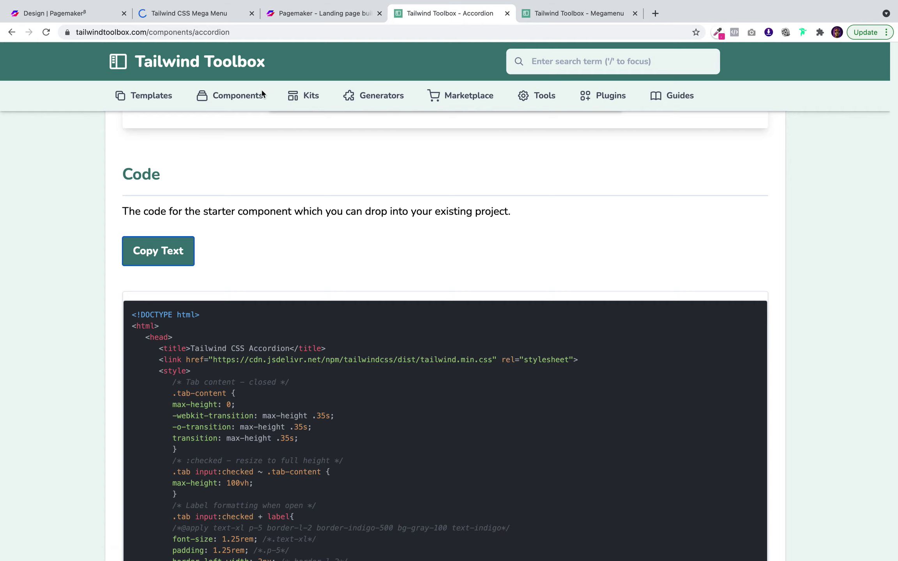
# Step: Expand Labels One, Two and Three under Open multiple, plus Label One under Open one
pyautogui.click(186, 13)
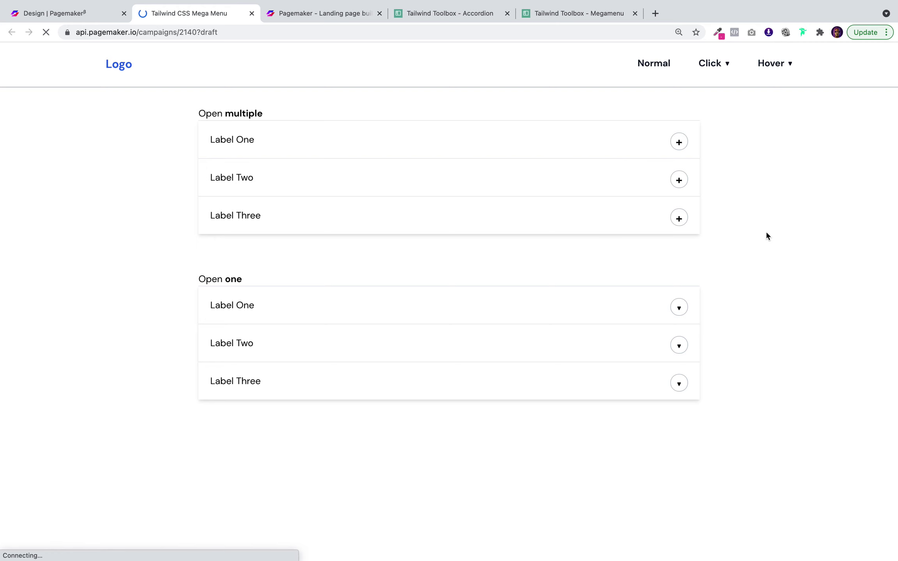
pyautogui.click(679, 143)
pyautogui.click(678, 246)
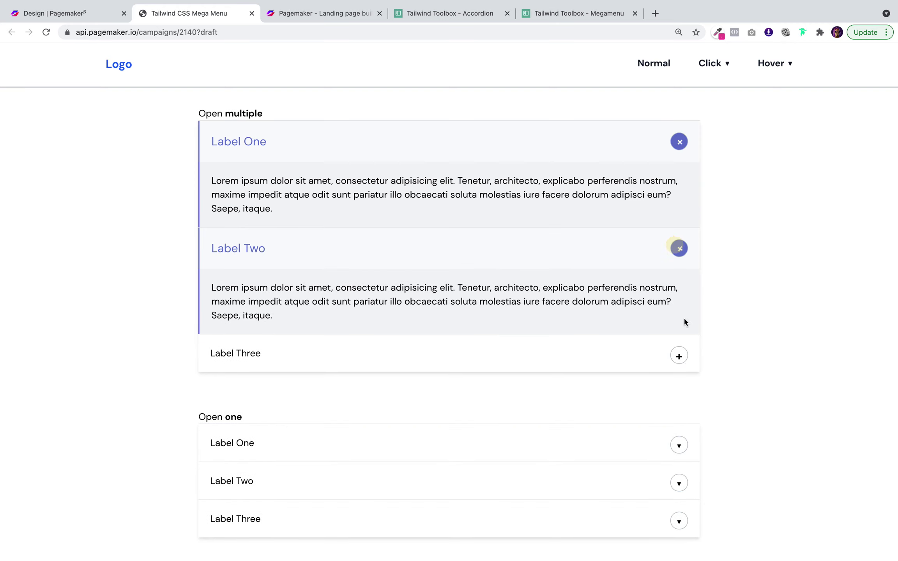
pyautogui.click(683, 364)
pyautogui.scroll(-3, 681, 361)
pyautogui.click(670, 453)
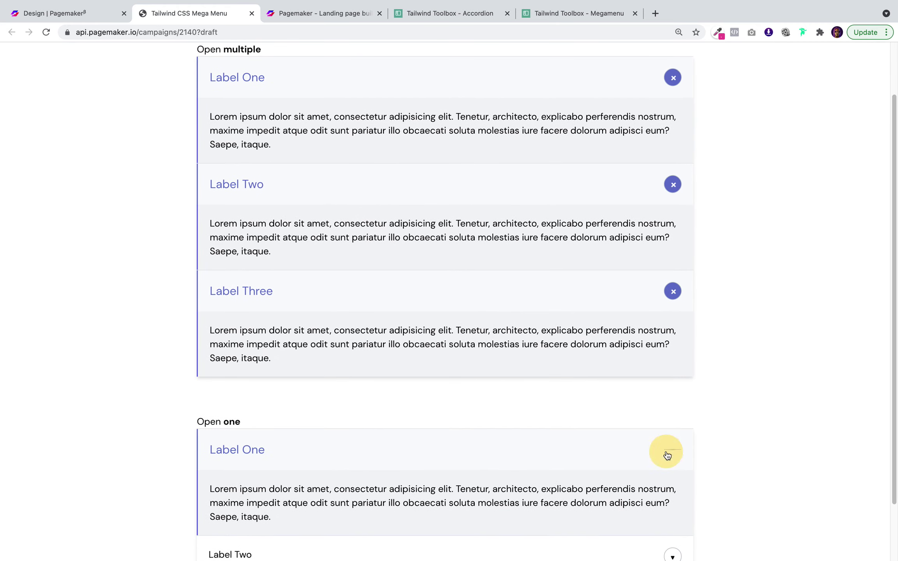
pyautogui.scroll(3, 685, 332)
# Step: Try the Hover mega menu in the preview's nav
pyautogui.moveTo(795, 64)
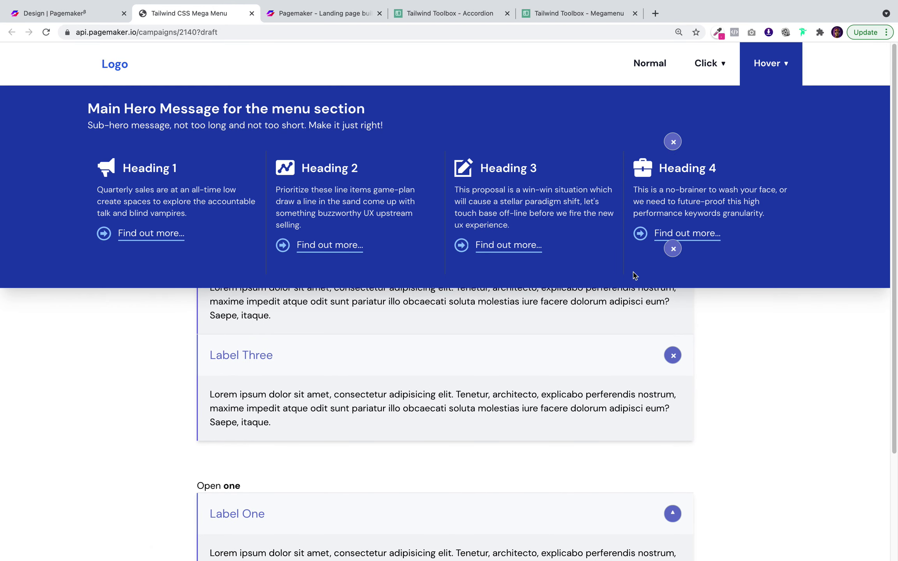
pyautogui.scroll(-5, 781, 329)
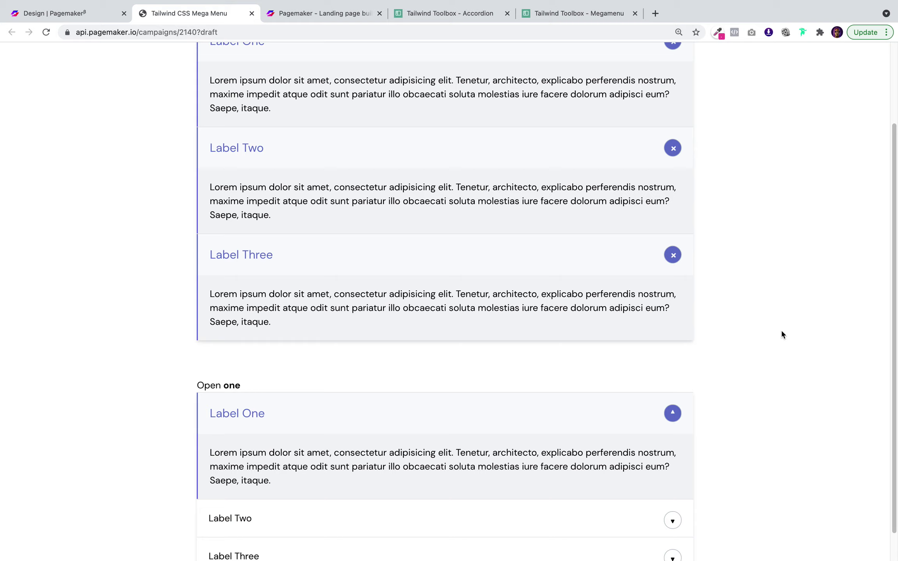
pyautogui.scroll(5, 781, 329)
# Step: Navigate the Accordion tab to the Components list, close the Megamenu tab, and scroll the gallery
pyautogui.click(449, 14)
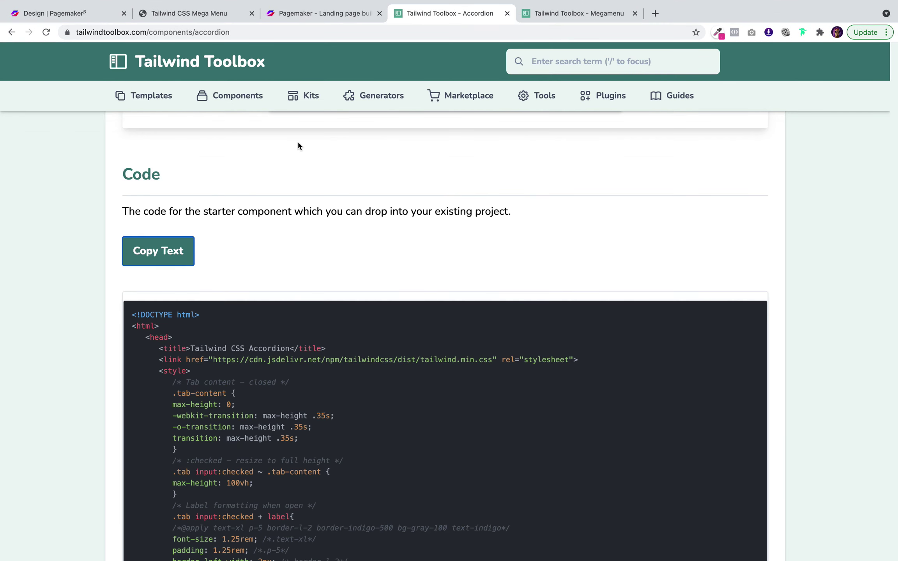
pyautogui.scroll(15, 298, 146)
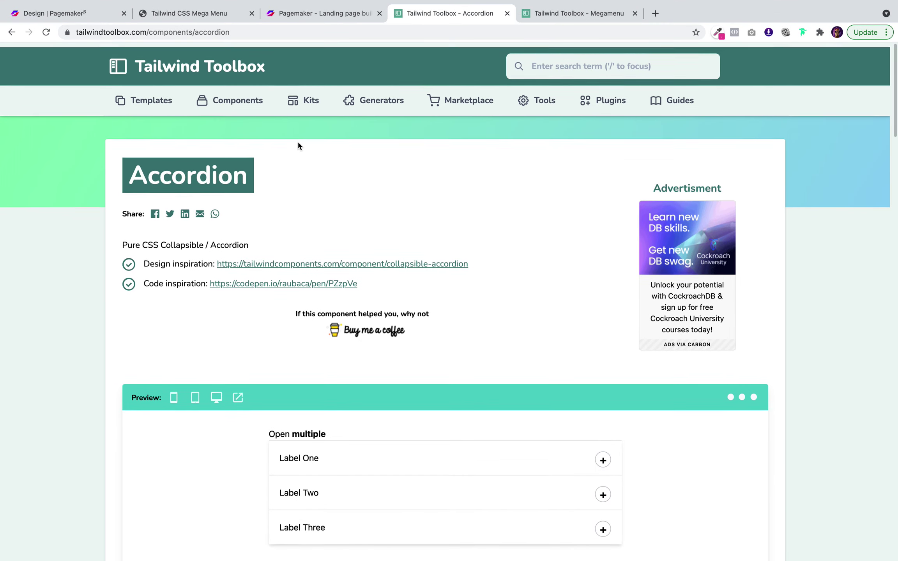
pyautogui.click(233, 105)
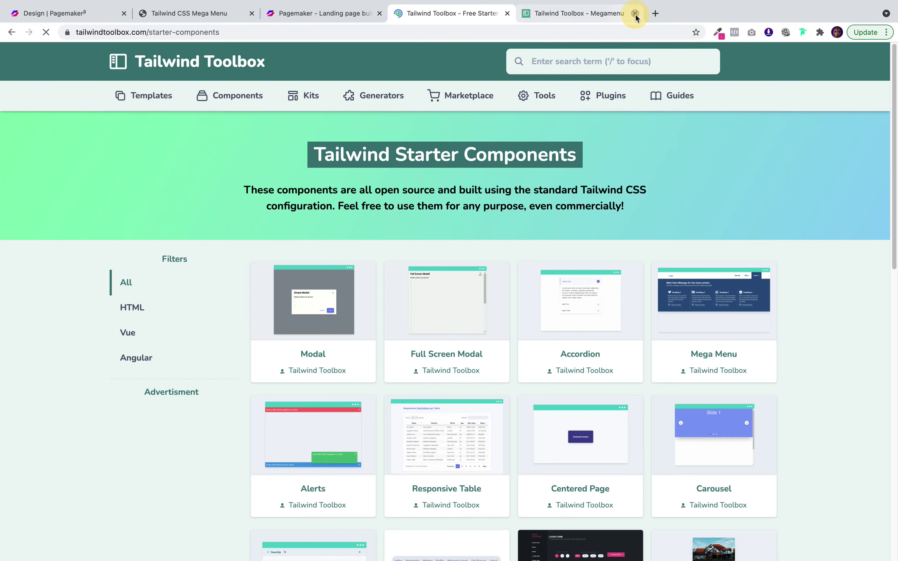
pyautogui.click(635, 13)
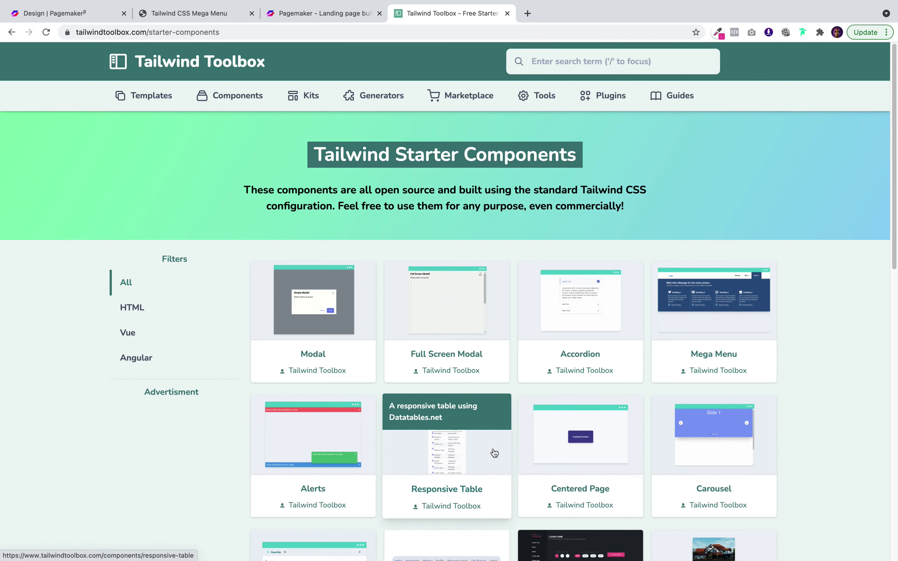
pyautogui.scroll(-3, 492, 453)
pyautogui.scroll(-2, 493, 452)
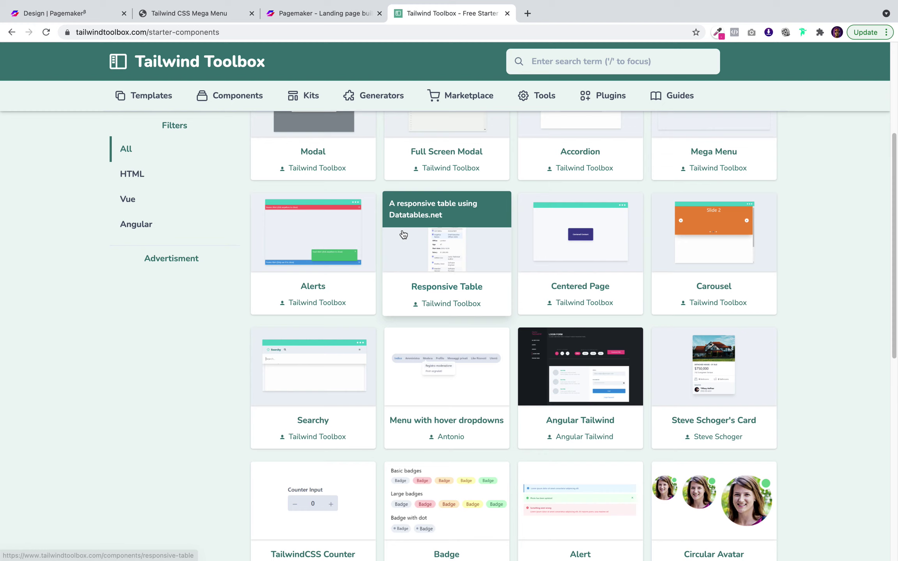
# Step: In the preview, close Label One and Label Two under Open multiple, leaving Label Three open
pyautogui.click(169, 19)
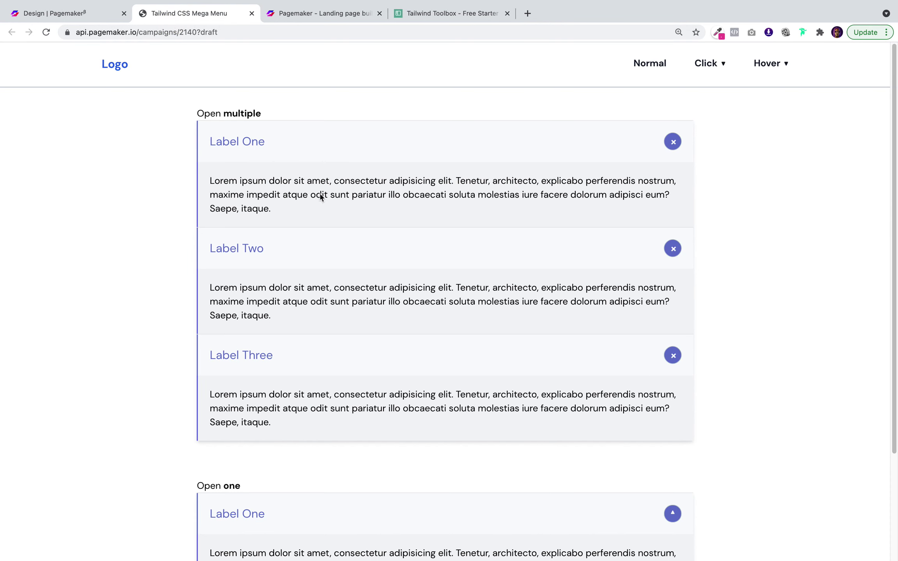
pyautogui.click(672, 142)
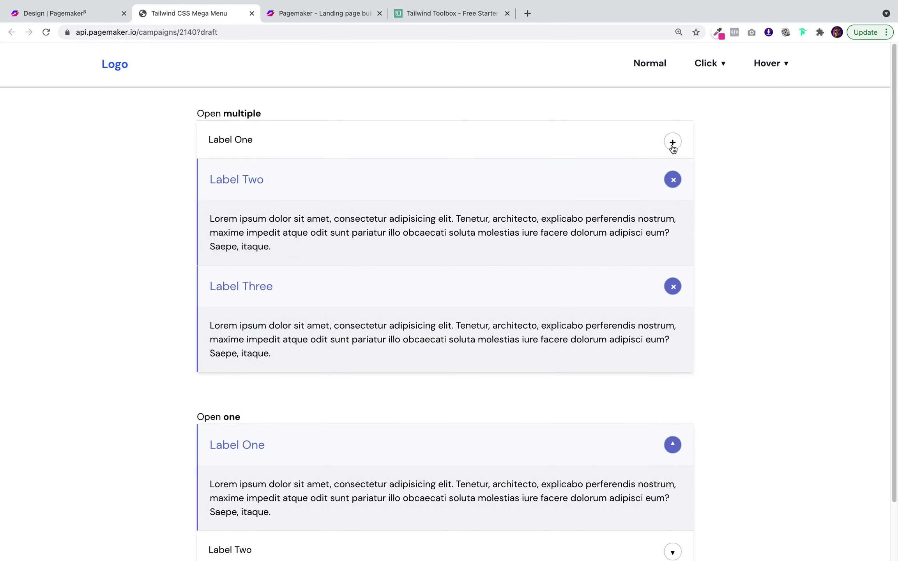
pyautogui.click(673, 143)
pyautogui.click(673, 150)
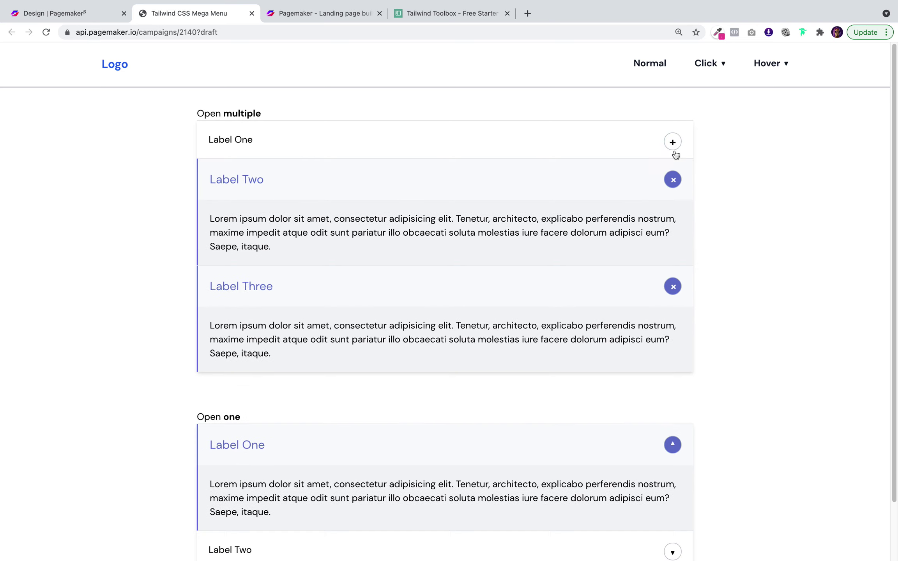
pyautogui.click(677, 182)
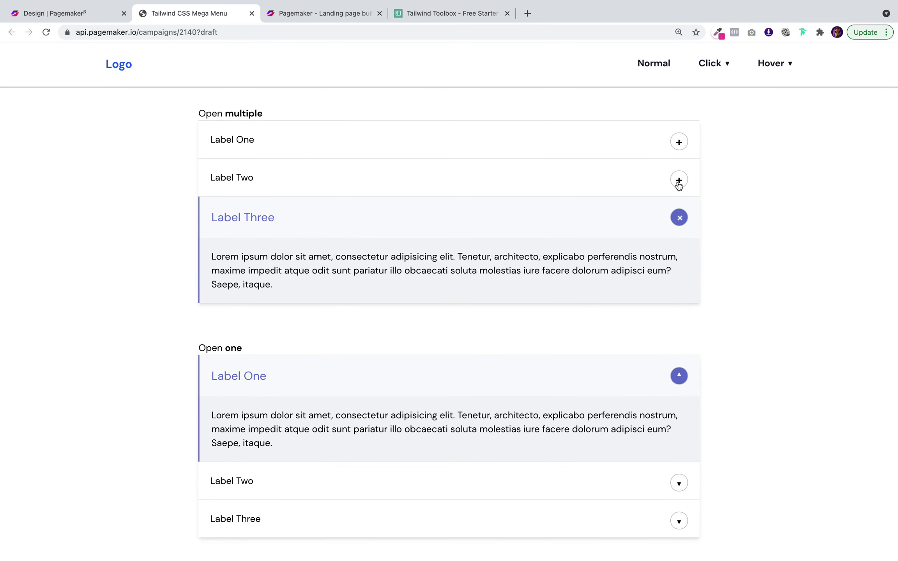